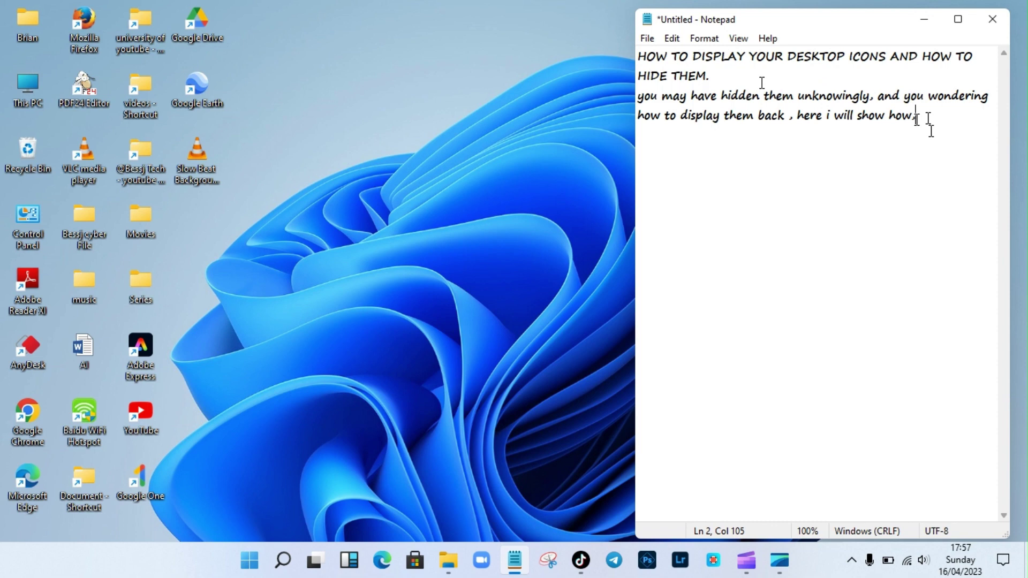
# - Add the heading "1. how to hide your desktop icons" below the introduction, separated by a blank line
pyautogui.press('Return')
pyautogui.press('Return')
pyautogui.write('1. how to hide y')
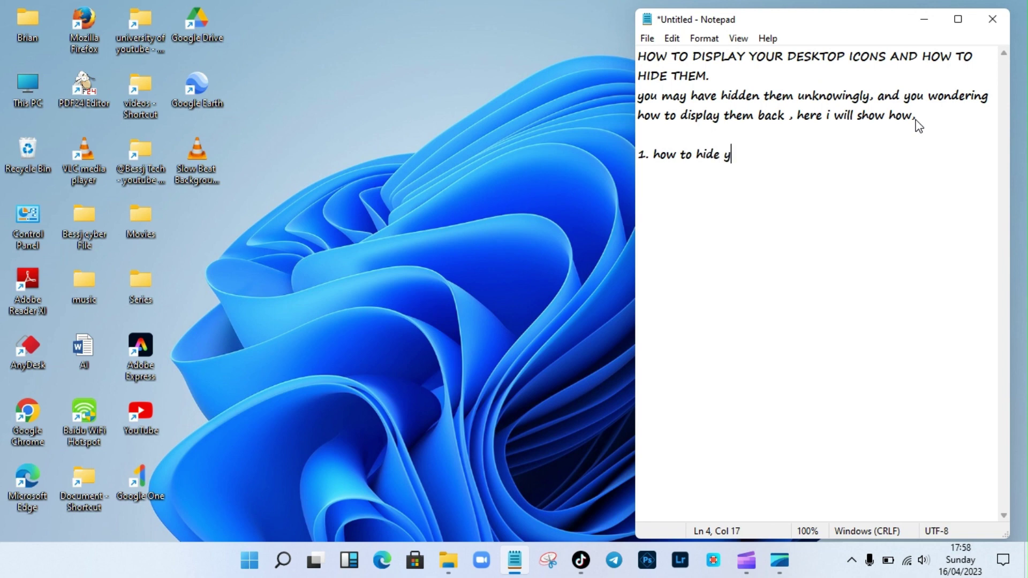
pyautogui.write('our desktop icons')
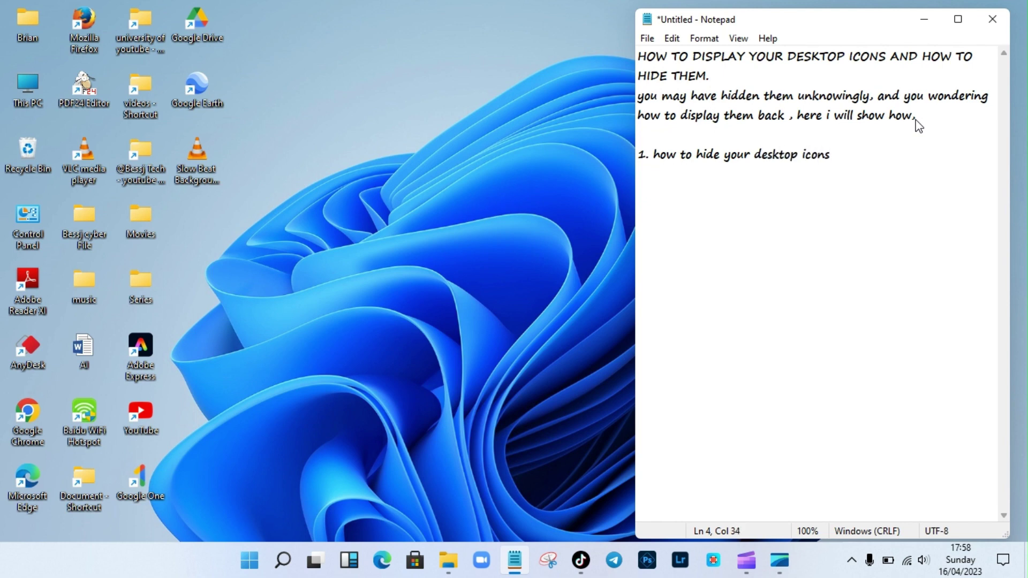
pyautogui.write('.')
pyautogui.press('BackSpace')
# - Below heading 1, start an indented instruction reading "right click on you mouse or sense pad, go to view"
pyautogui.press('Return')
pyautogui.write('right cli')
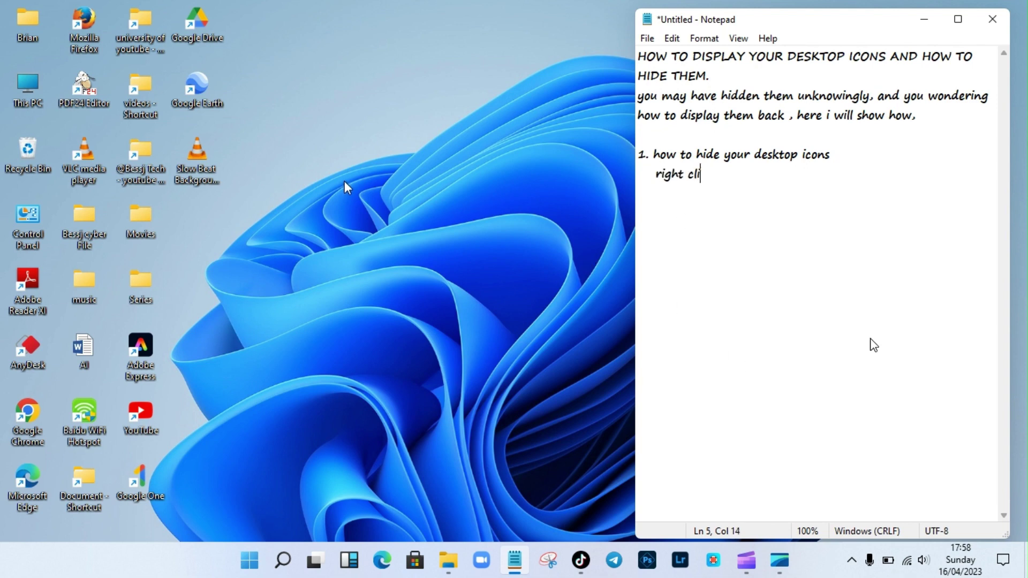
pyautogui.write('ck on you mouse ')
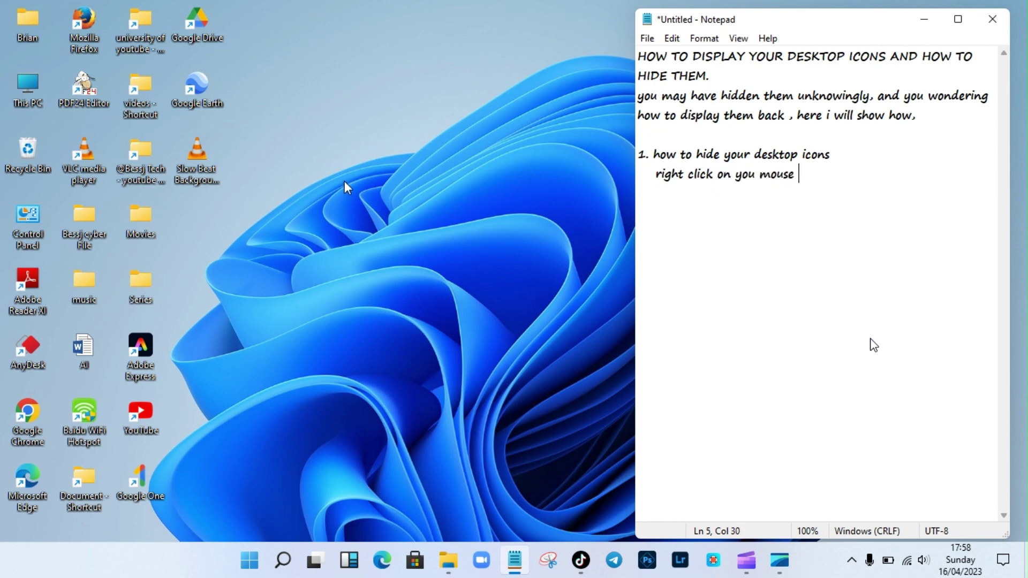
pyautogui.write('or sense pad')
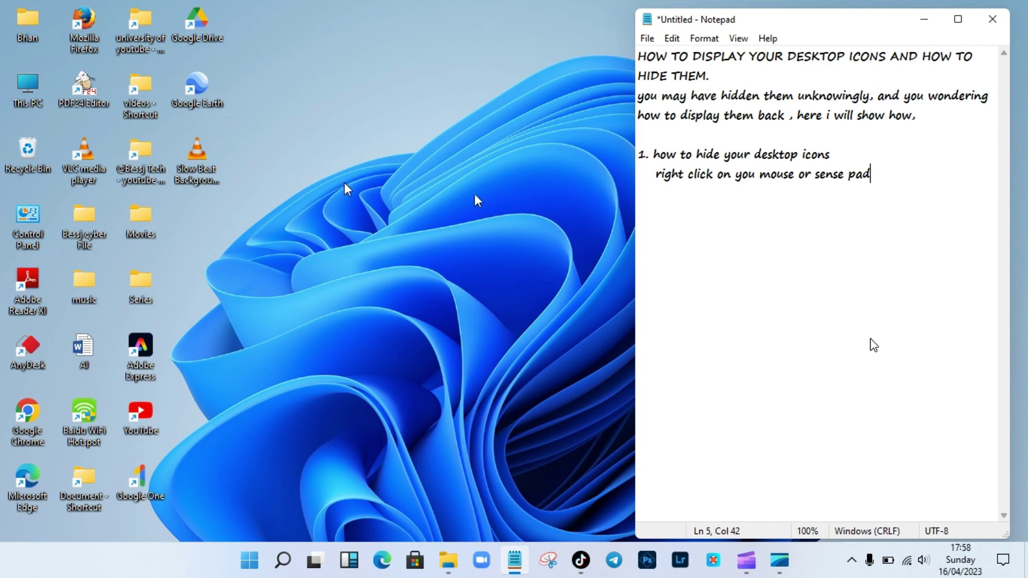
pyautogui.write(';')
pyautogui.press('BackSpace')
pyautogui.write(', go to view')
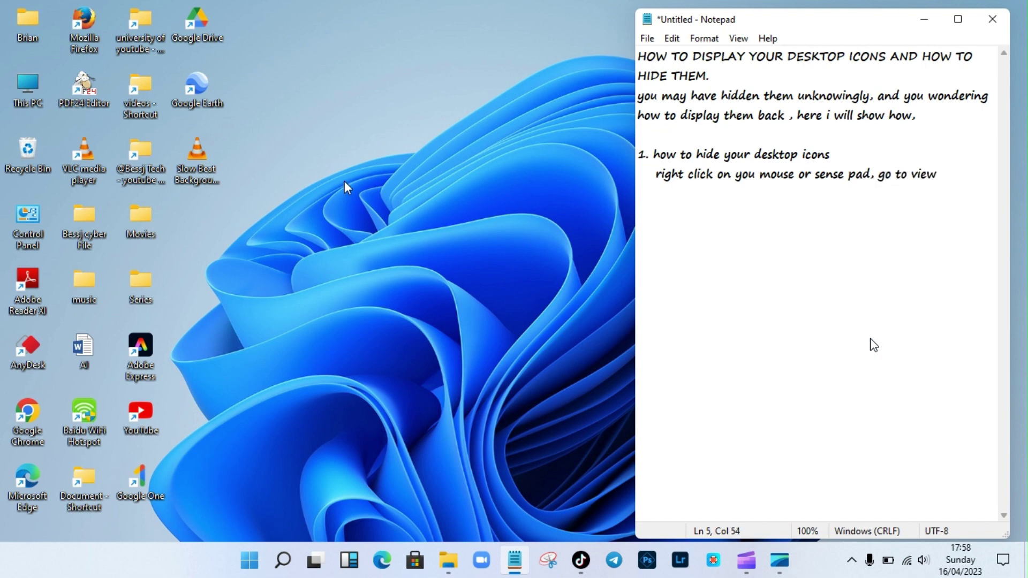
# - Continue the hiding instruction with ", then unselect that ' show desktop icons>' thia way......."
pyautogui.write(', then unselect the')
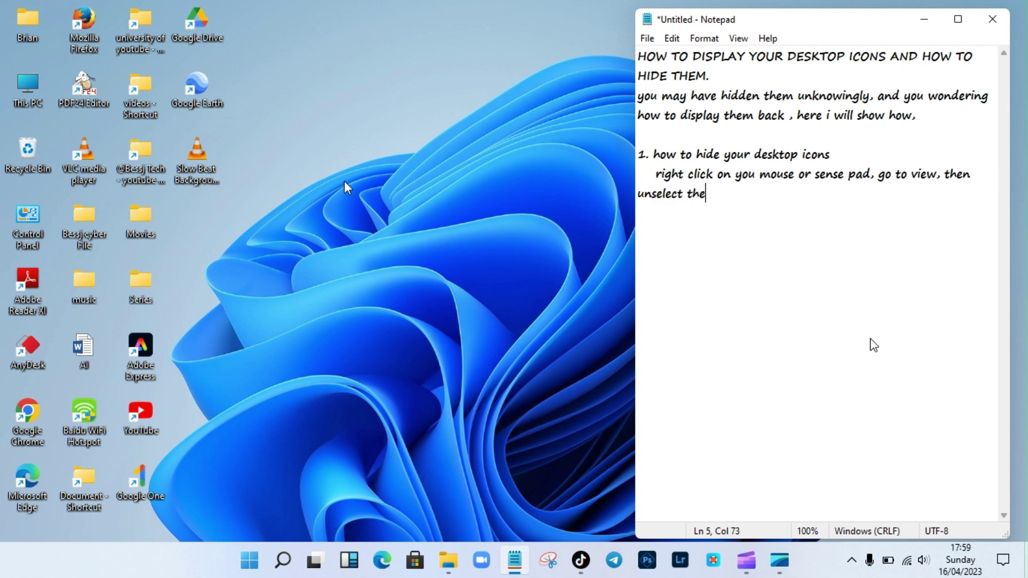
pyautogui.press('BackSpace')
pyautogui.write("at ' show desk")
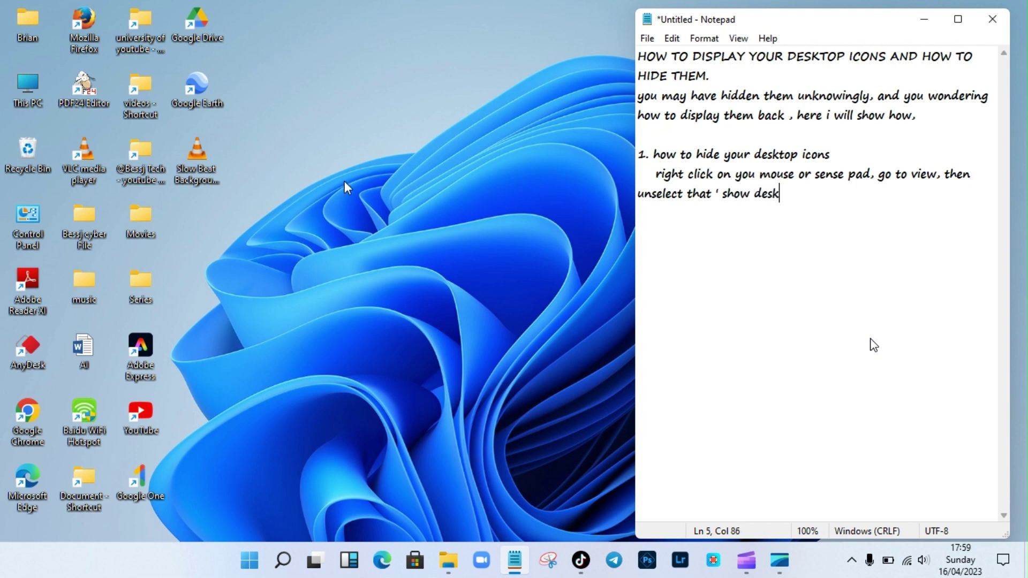
pyautogui.write('top icons>')
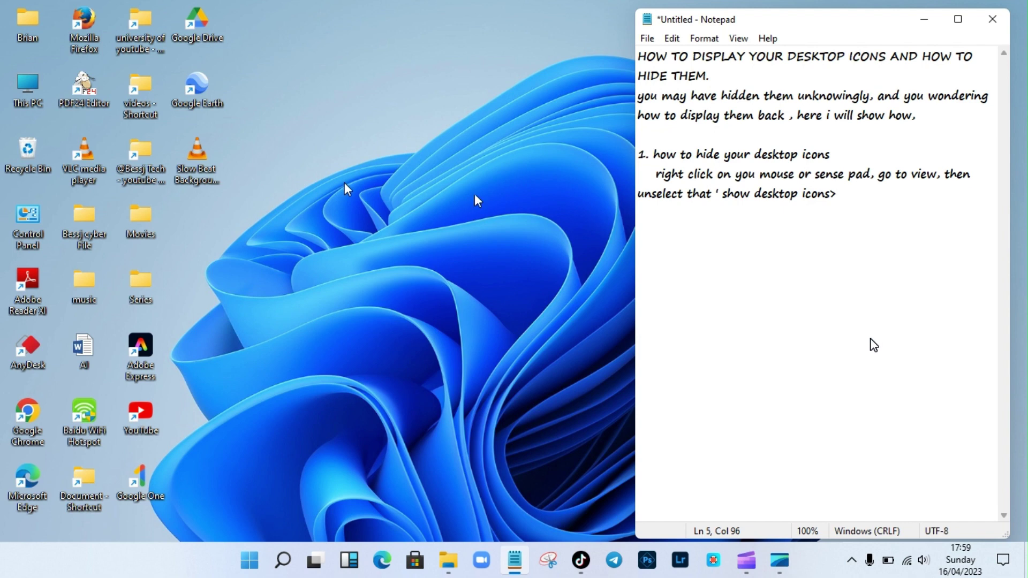
pyautogui.write("' thia way")
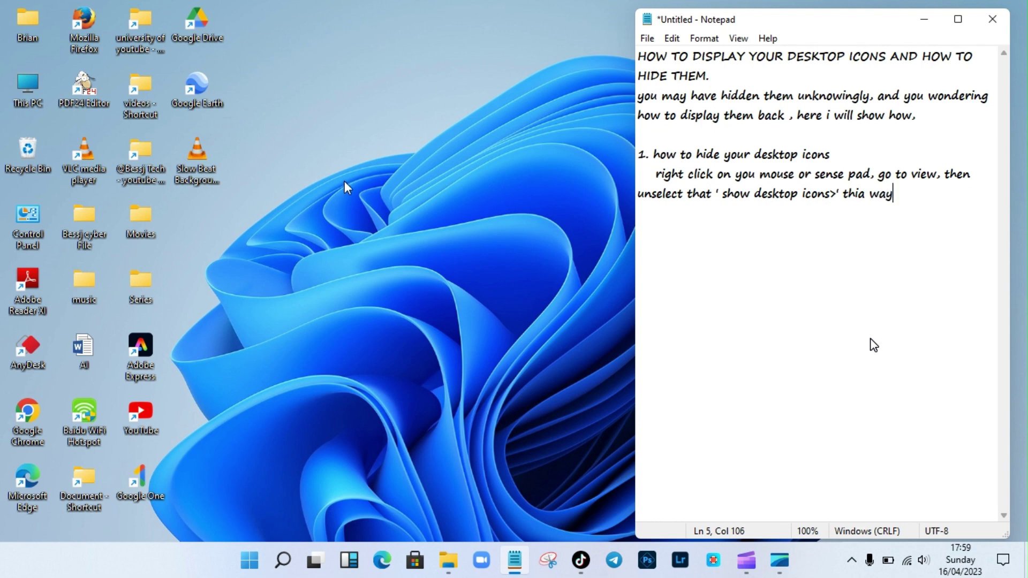
pyautogui.write('.......')
# - Highlight the section 1 text in the note and hide the desktop icons by turning off Show desktop icons
pyautogui.moveTo(653, 156); pyautogui.dragTo(934, 232)
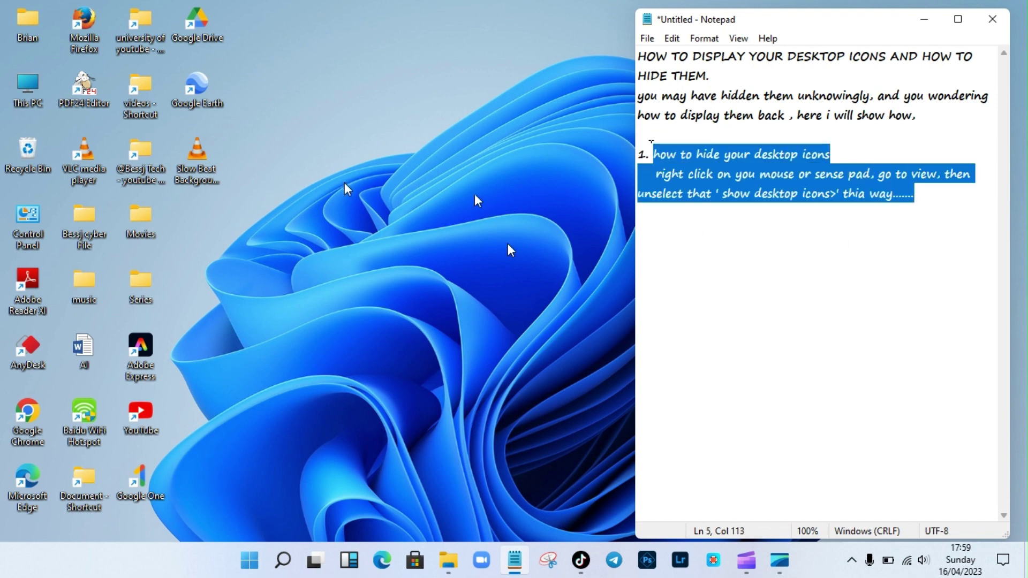
pyautogui.rightClick(372, 217)
pyautogui.moveTo(401, 231)
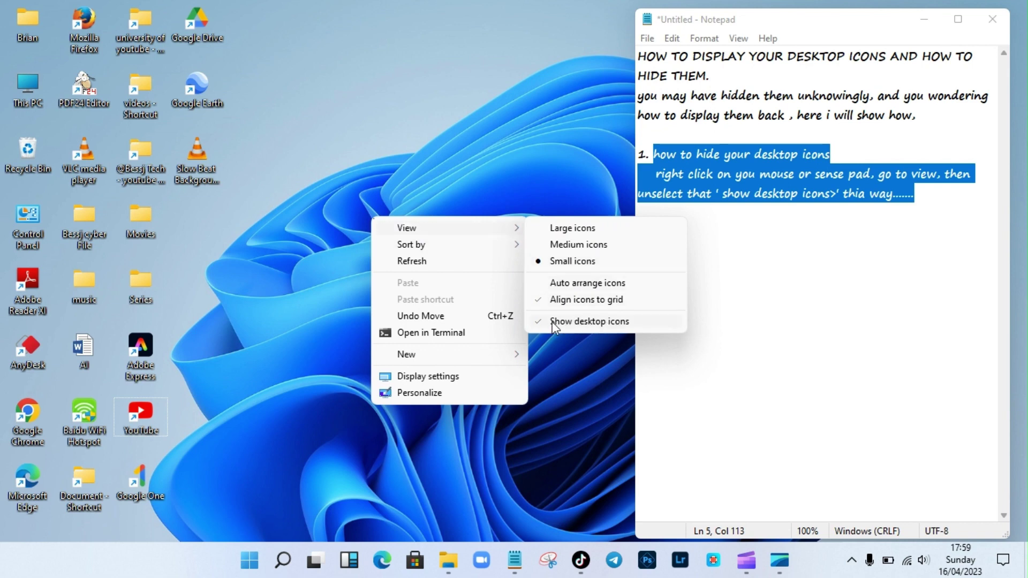
pyautogui.click(567, 322)
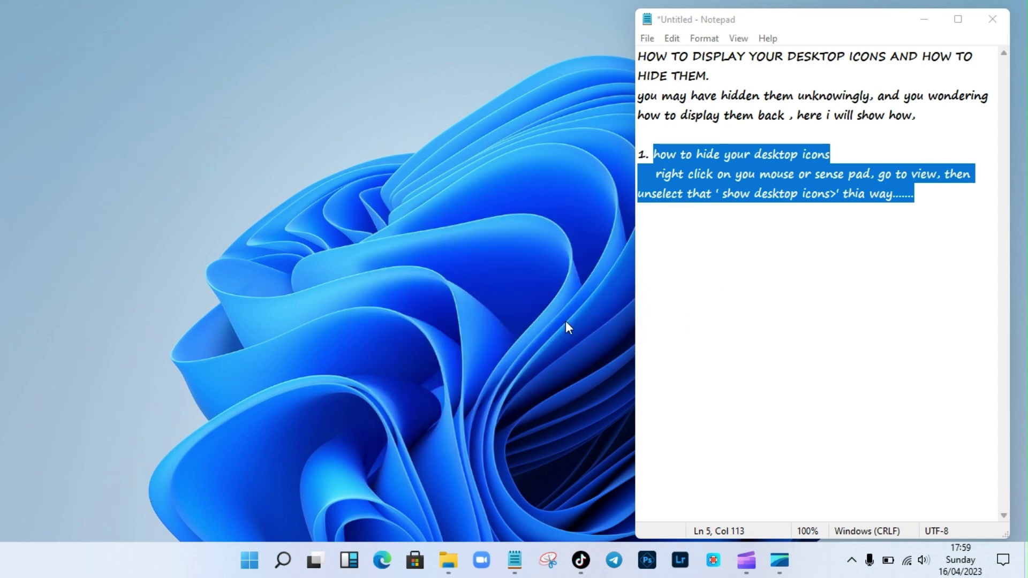
# - Add the line ",,, they are hidden already'" beneath the hiding instruction in the note
pyautogui.click(744, 239)
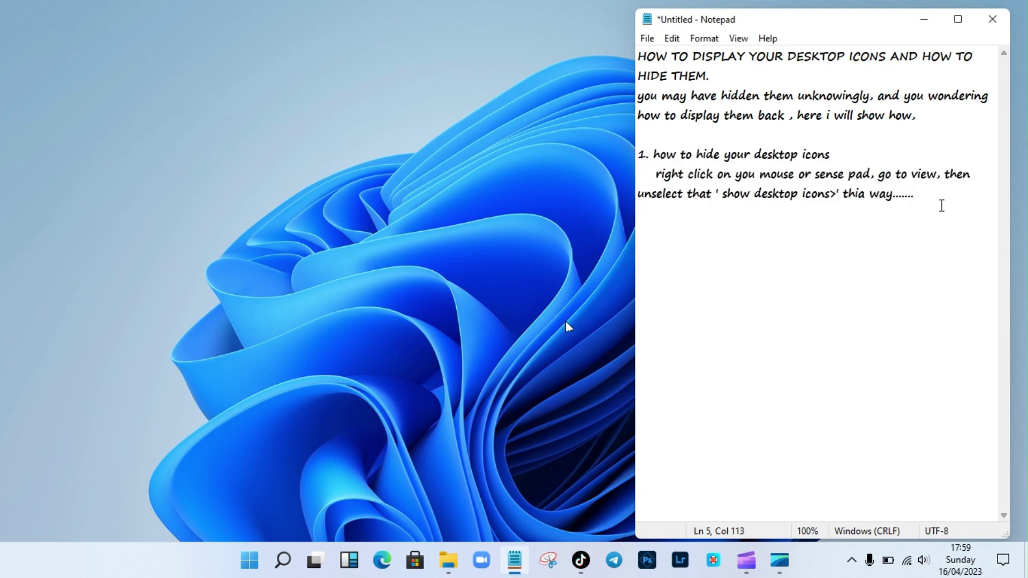
pyautogui.press('Return')
pyautogui.write(',,, they are hi')
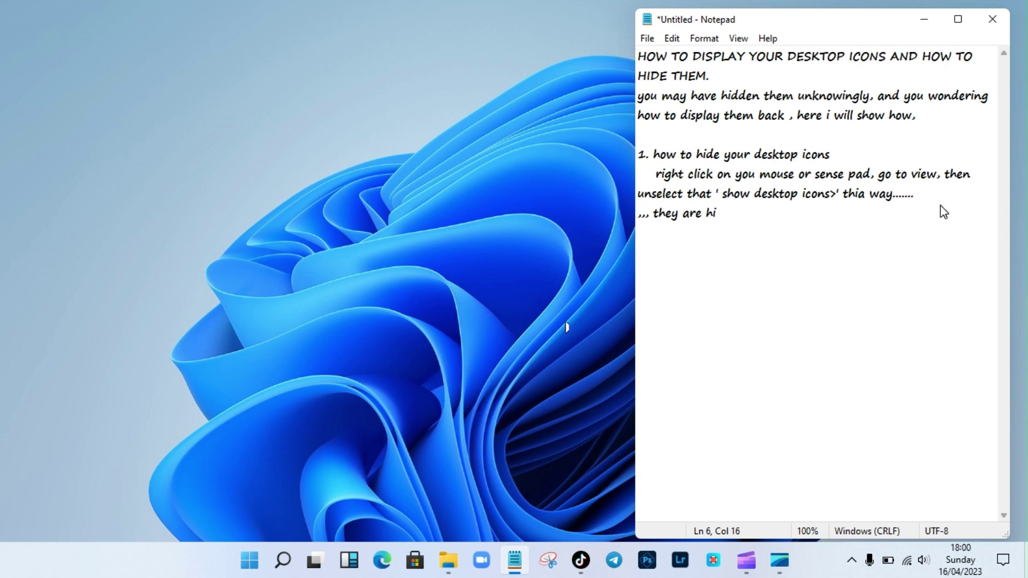
pyautogui.write('dden alreadyt')
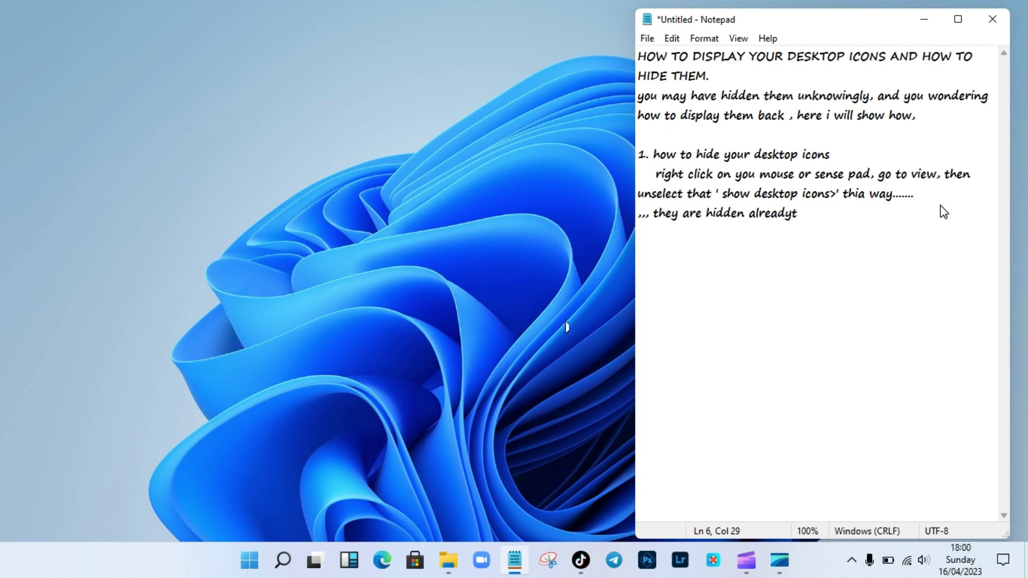
pyautogui.press('BackSpace')
pyautogui.write("'")
# - Add the heading "2. to unhide/ display your desktop icons" after a blank line
pyautogui.press('Return')
pyautogui.press('Return')
pyautogui.write('2. to unhide')
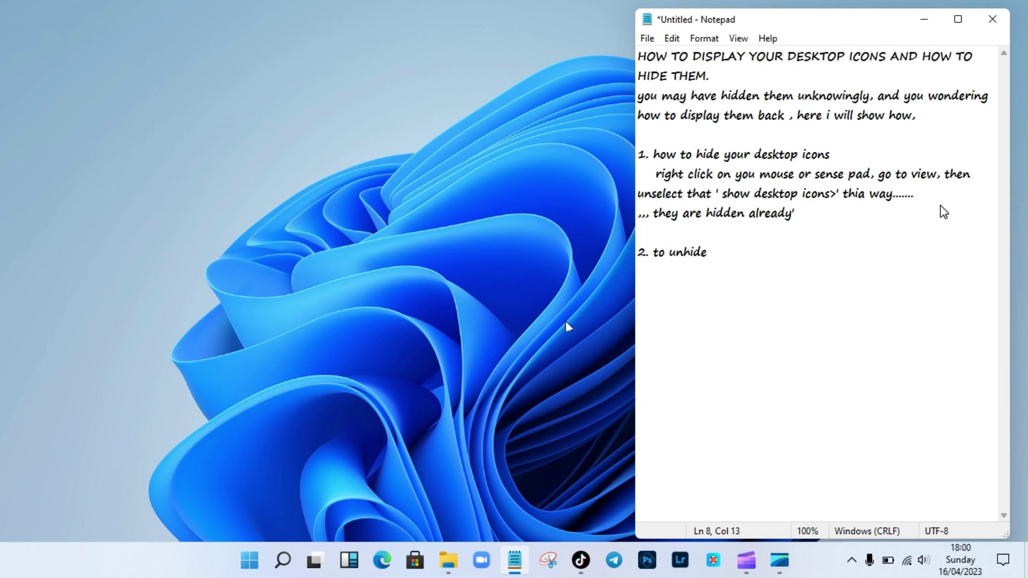
pyautogui.write('/ display your desk')
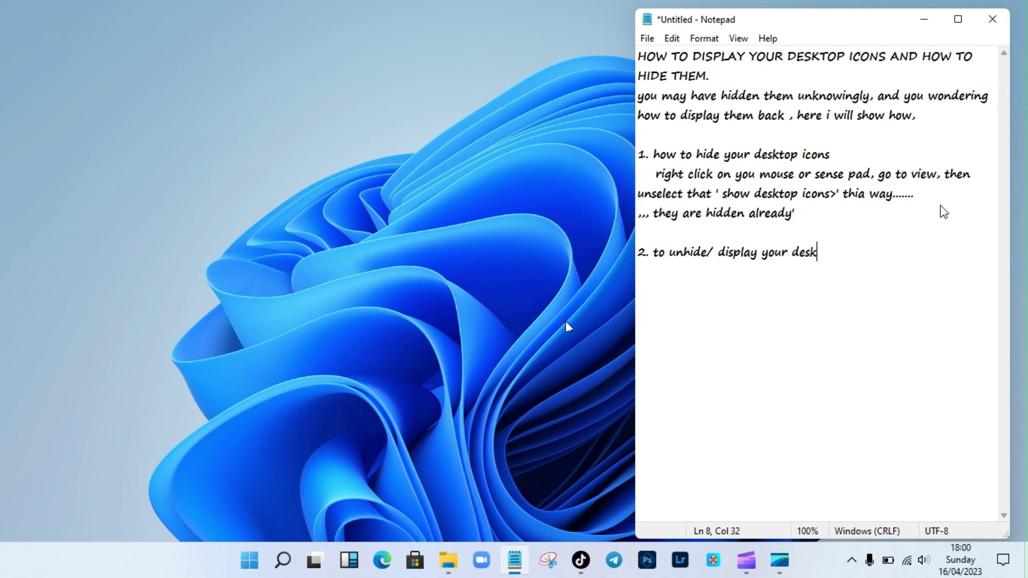
pyautogui.write('top icons')
# - Below heading 2, start an indented instruction reading "the same procedure applies, right click that mouse,"
pyautogui.press('Return')
pyautogui.write('the same ')
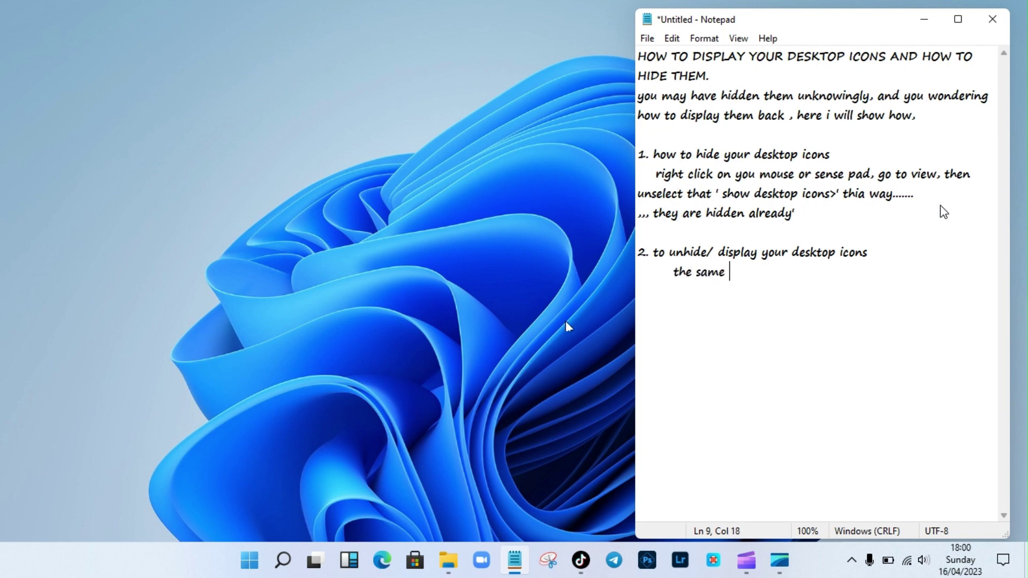
pyautogui.write('procedure applies')
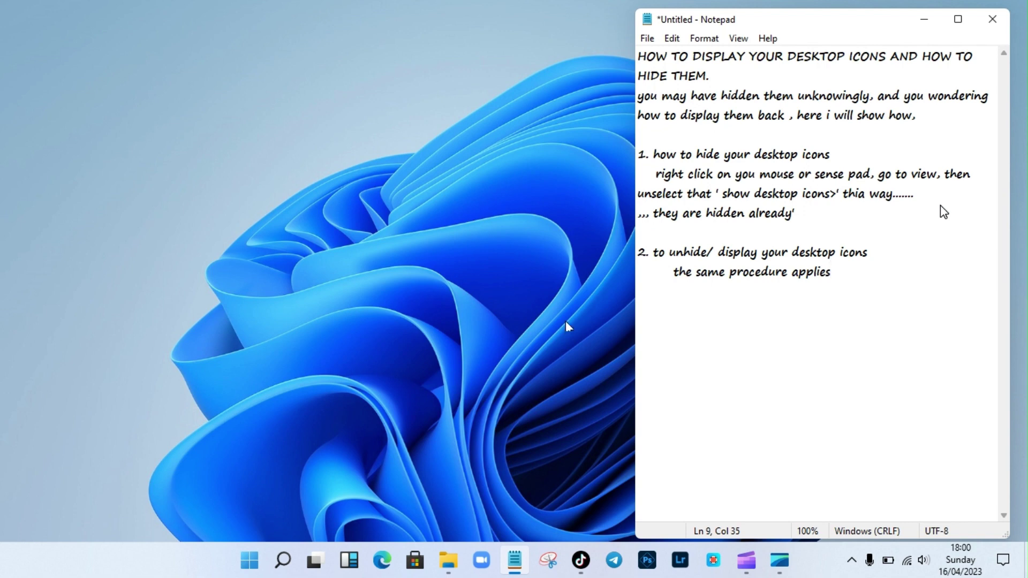
pyautogui.write(', right click ')
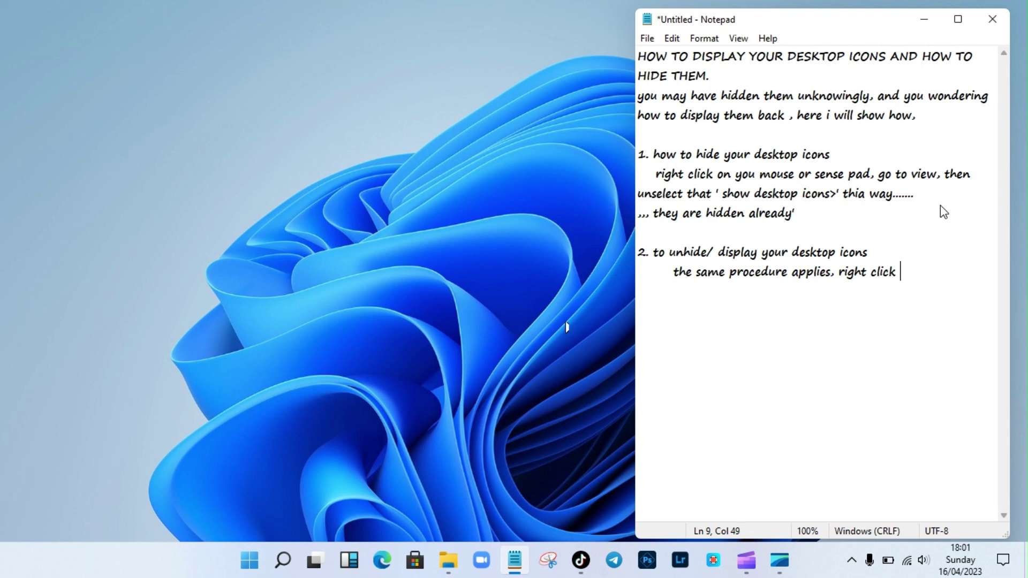
pyautogui.write('that m')
pyautogui.write('ouse, ')
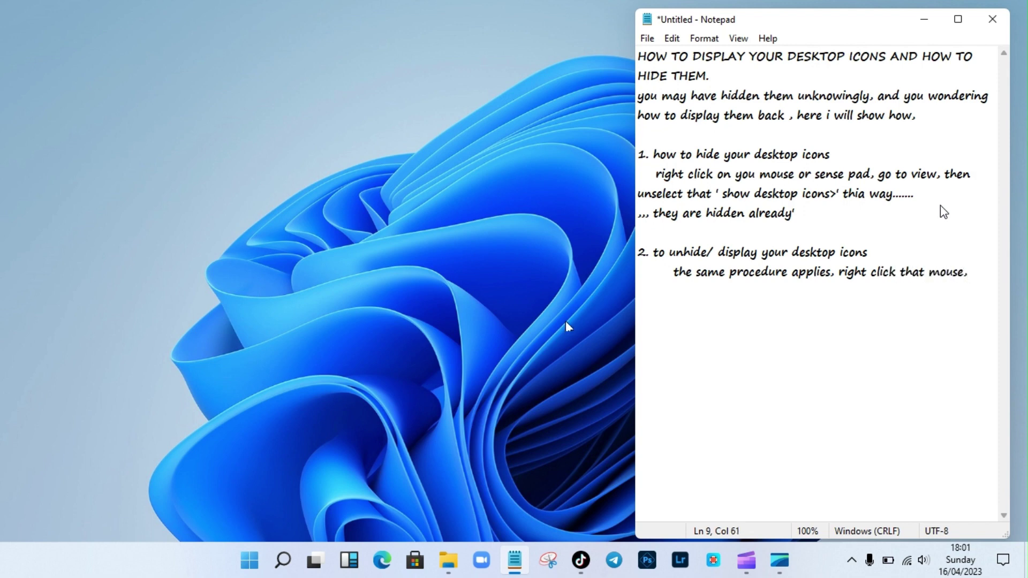
# - Complete the unhiding instruction with "go to view , and this time choose "show desktop icons""
pyautogui.write('got')
pyautogui.press('BackSpace')
pyautogui.write('to view , and thius')
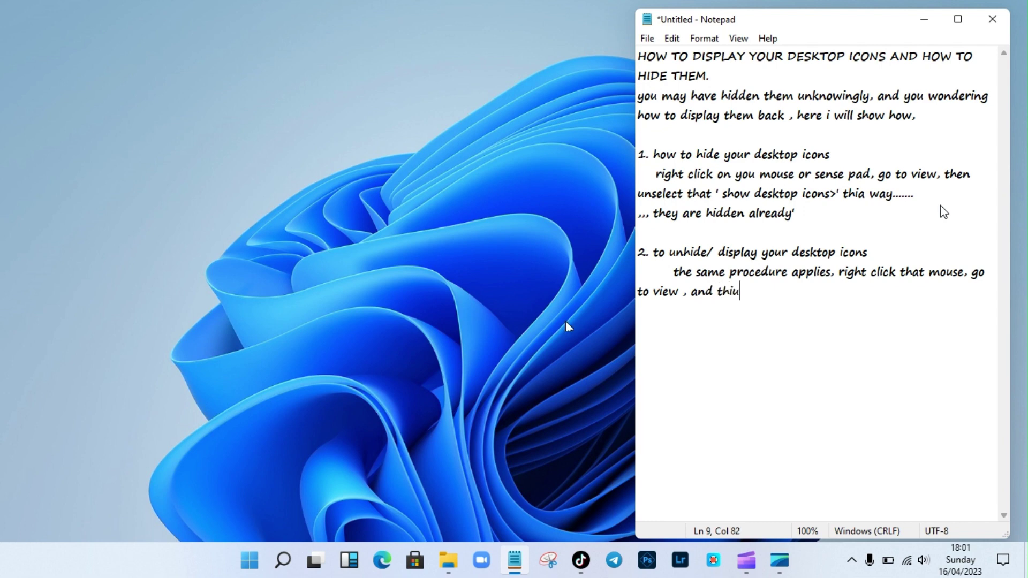
pyautogui.press('BackSpace')
pyautogui.press('BackSpace')
pyautogui.press('BackSpace')
pyautogui.write('s time choose ')
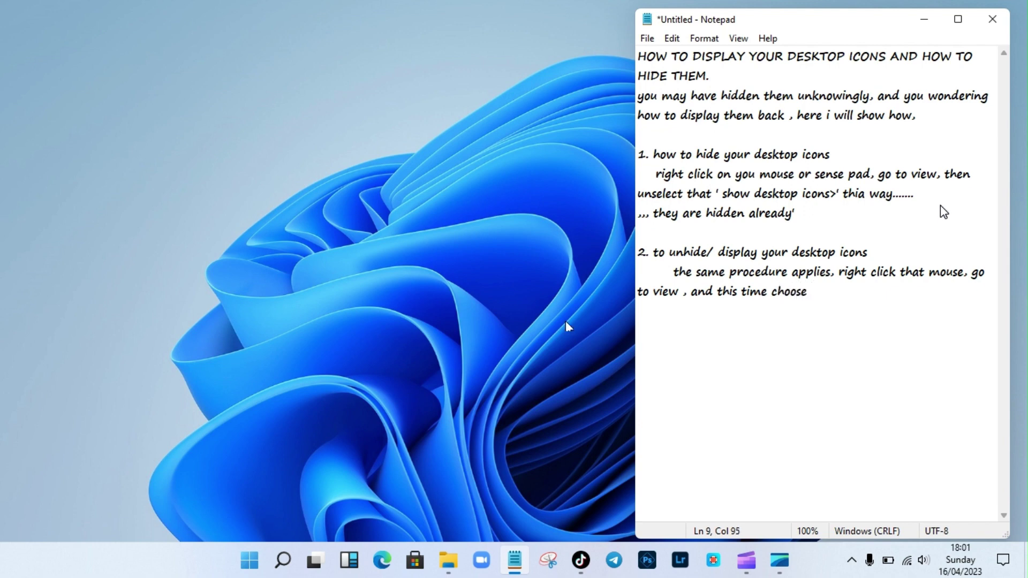
pyautogui.write('"show desk')
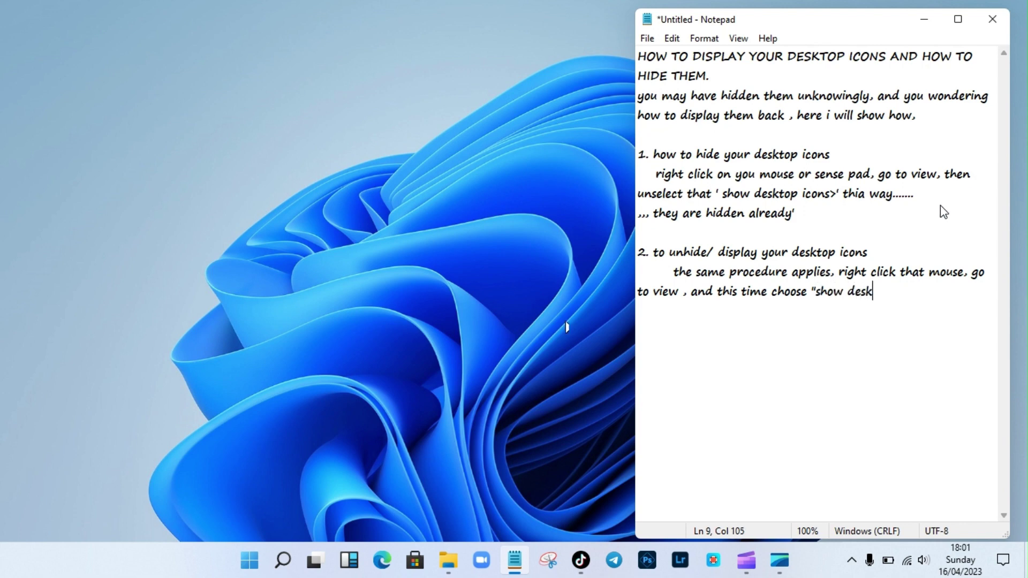
pyautogui.write('top icons"')
# - Highlight the section 2 text in the note and display the desktop icons again with Show desktop icons
pyautogui.moveTo(650, 253); pyautogui.dragTo(936, 324)
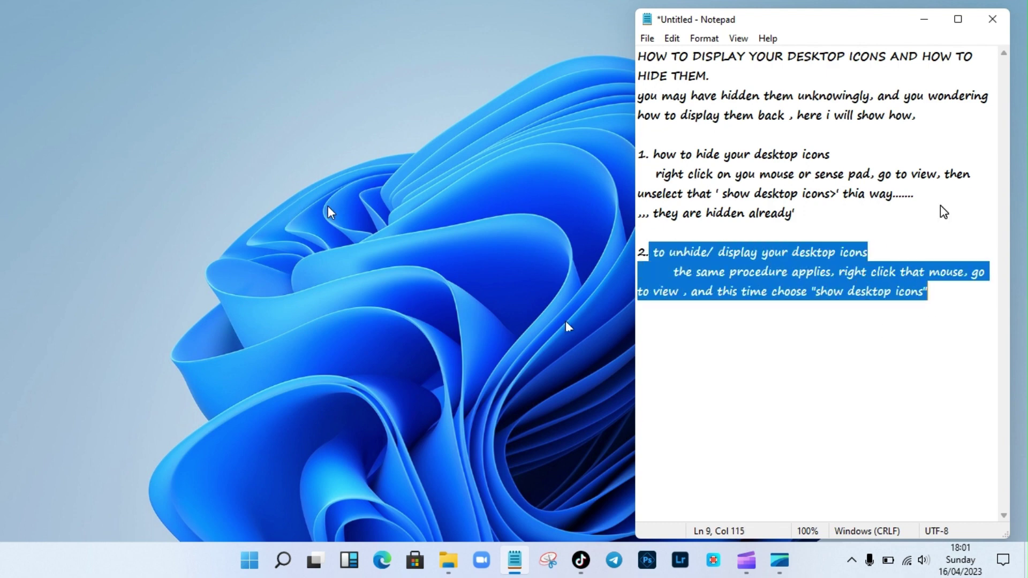
pyautogui.rightClick(226, 214)
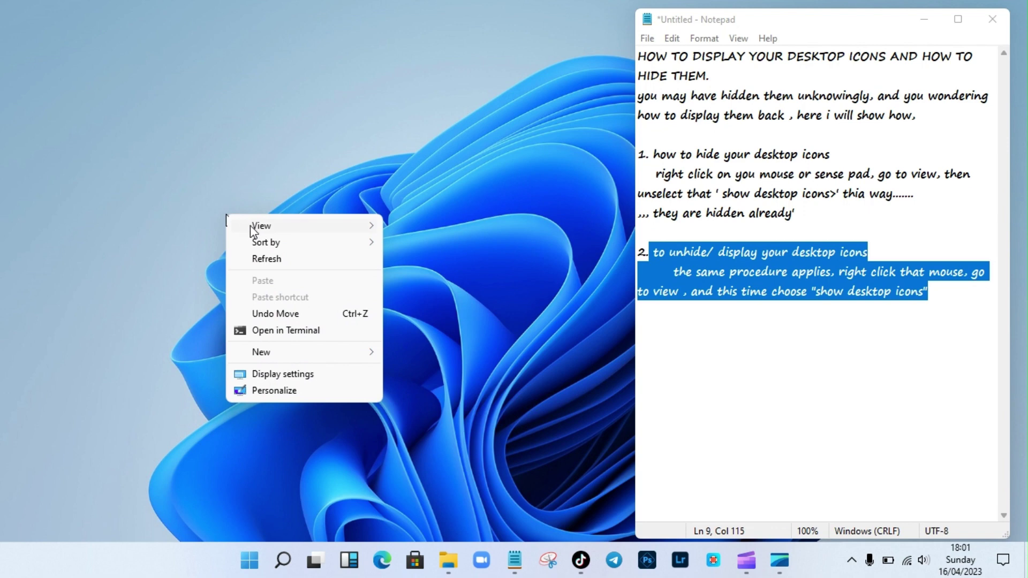
pyautogui.moveTo(297, 227)
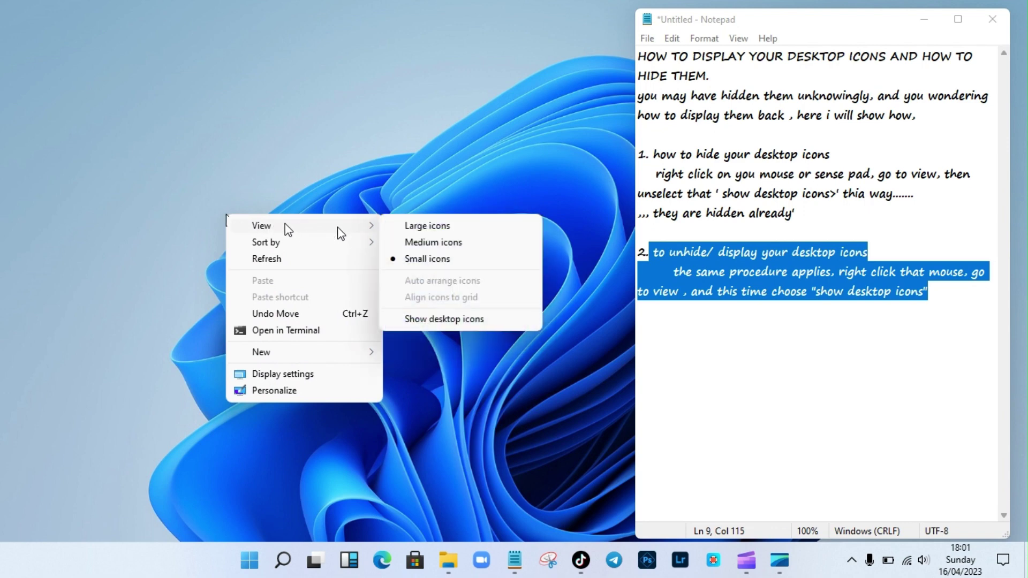
pyautogui.click(430, 319)
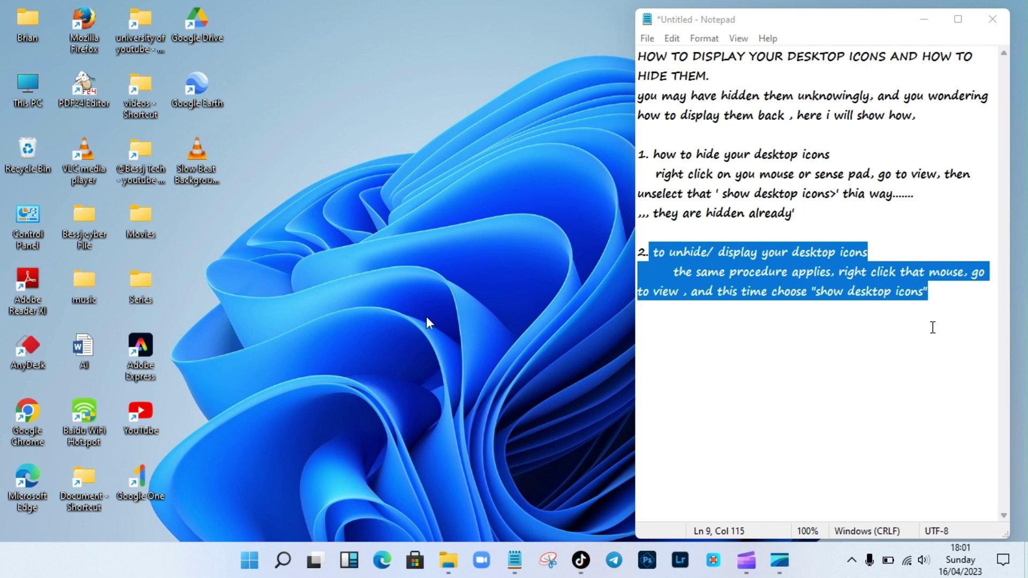
# - On a new indented line, write "all done. thank you for watching , subscribe for more tricks..............." followed by "@"
pyautogui.click(932, 327)
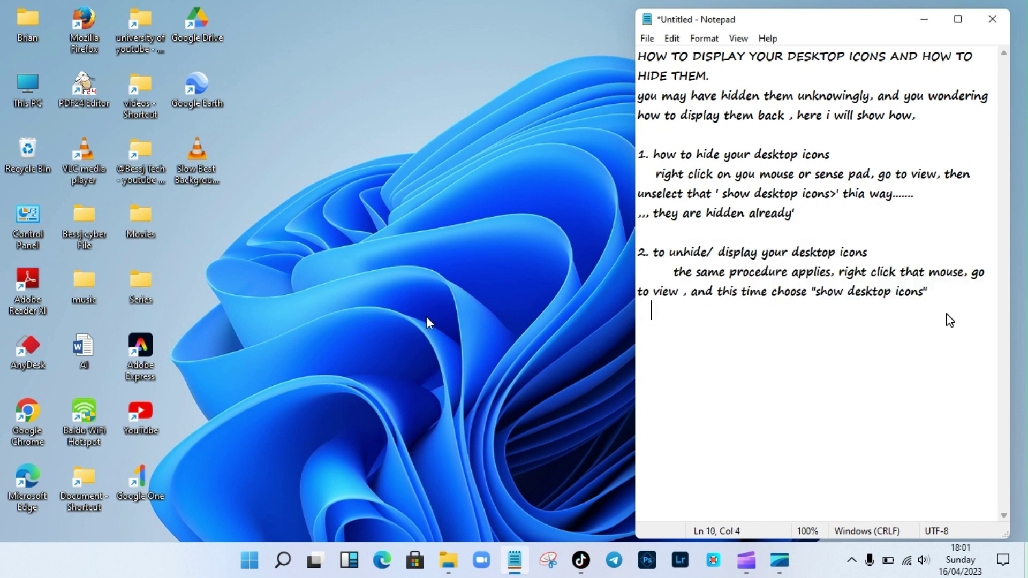
pyautogui.write('all done. thank')
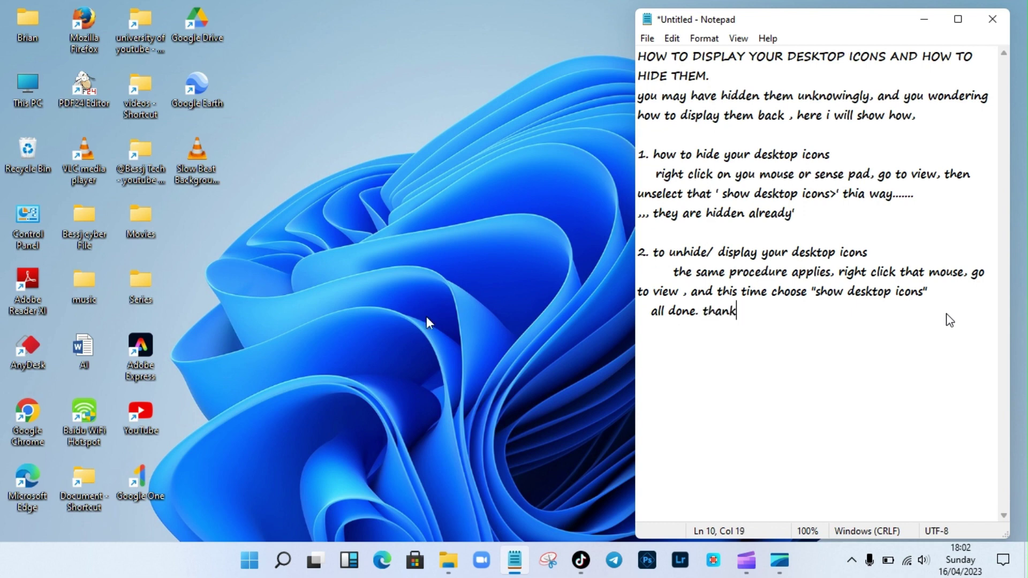
pyautogui.write(' you for watching')
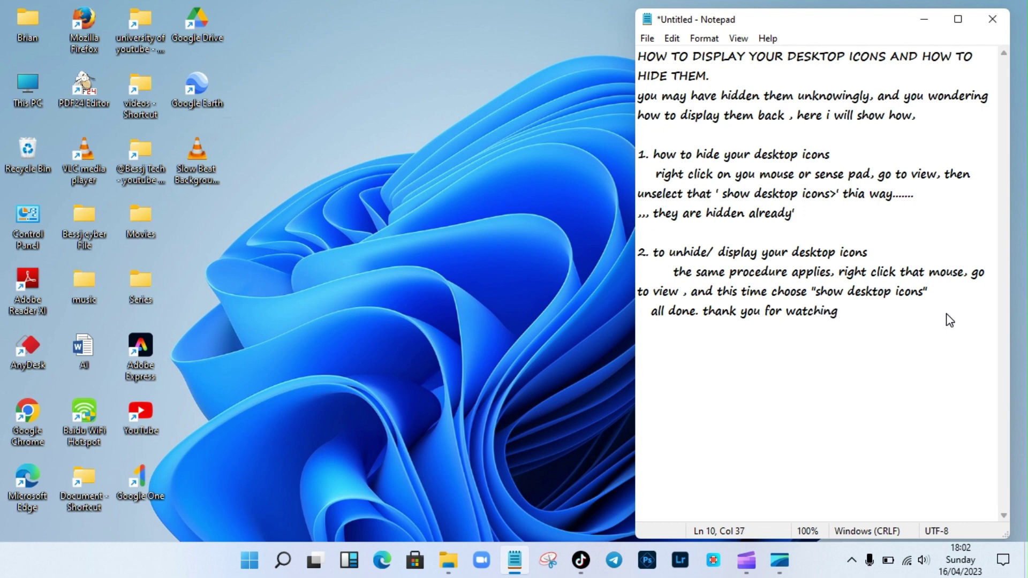
pyautogui.write(' , subscribe for mo')
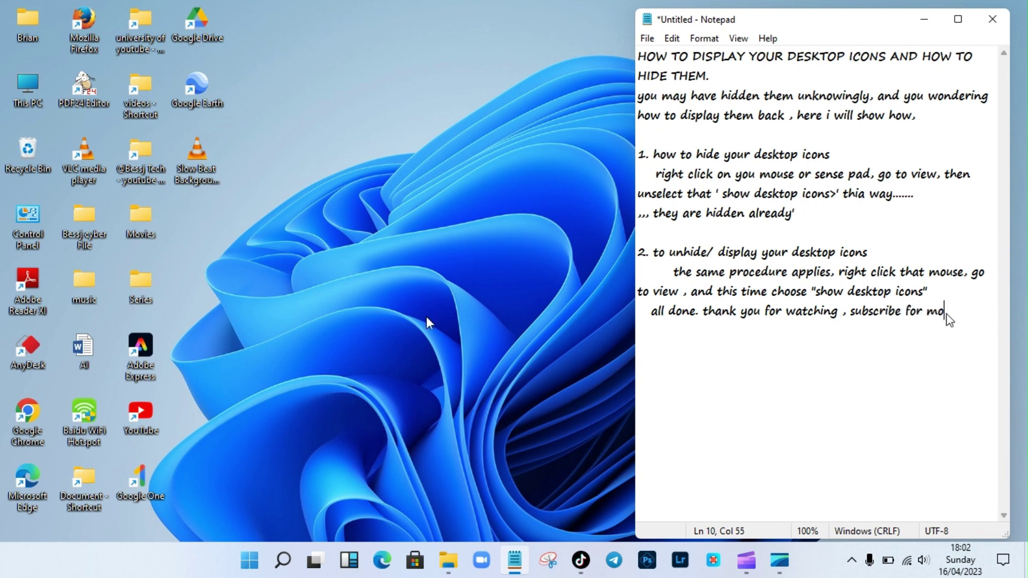
pyautogui.write('re tricks............... @')
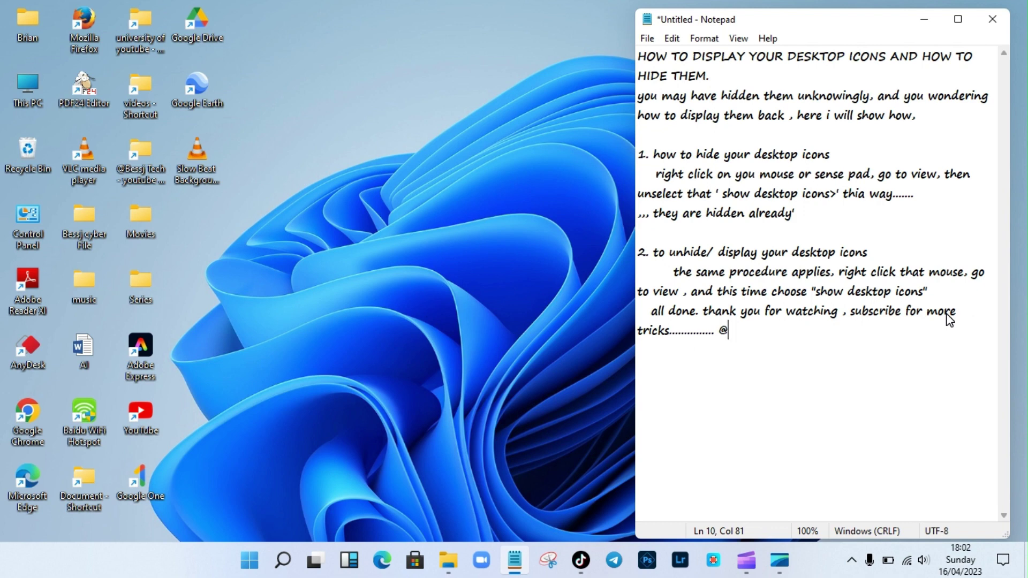
# - Complete the channel name after the @ sign as "bessj tech solutions", correcting the misspelled last word
pyautogui.write('bessj tech ')
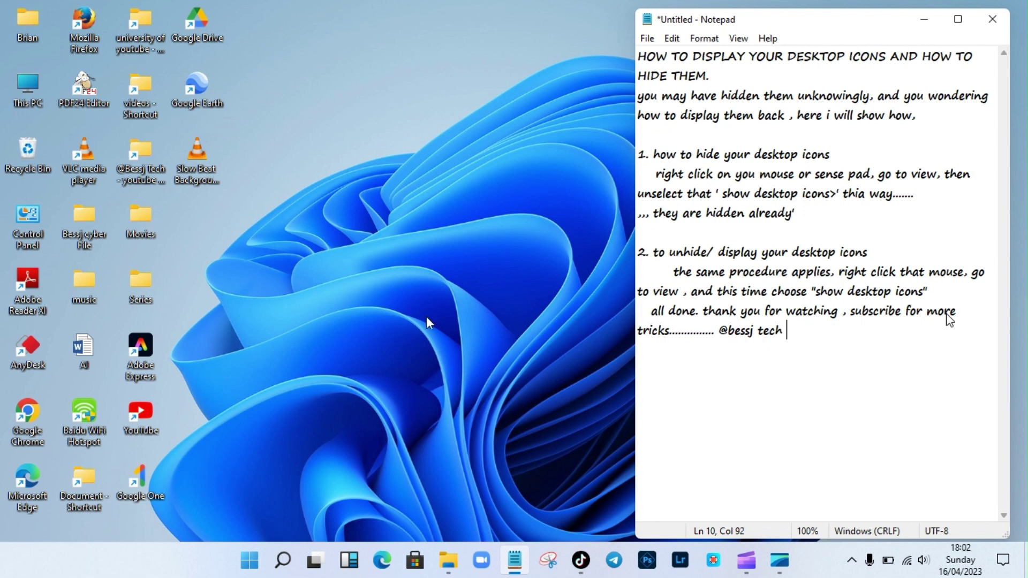
pyautogui.write('aolutiond')
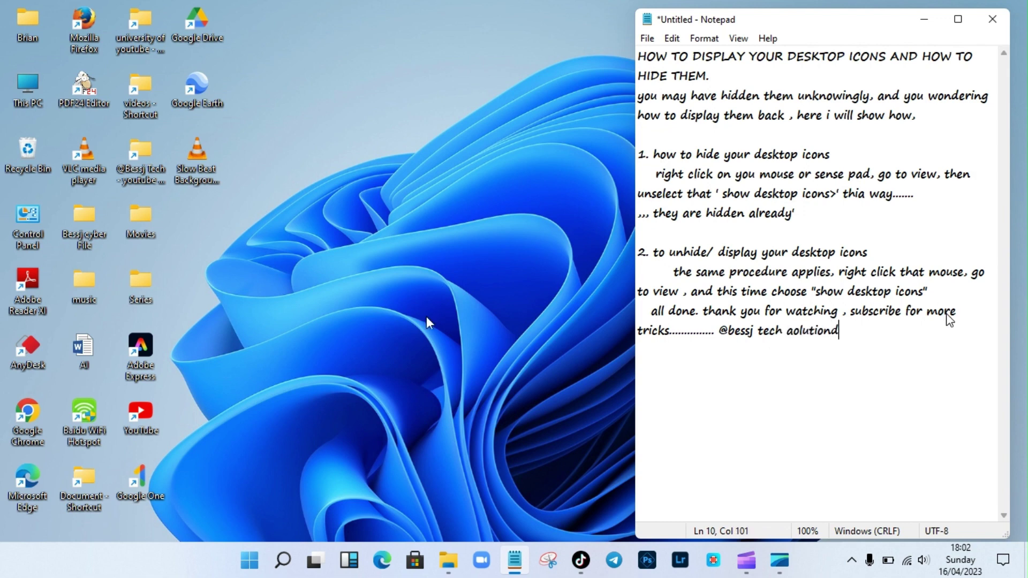
pyautogui.press('BackSpace')
pyautogui.write('s')
pyautogui.click(798, 332)
pyautogui.press('BackSpace')
pyautogui.press('BackSpace')
pyautogui.write('s')
pyautogui.press('Delete')
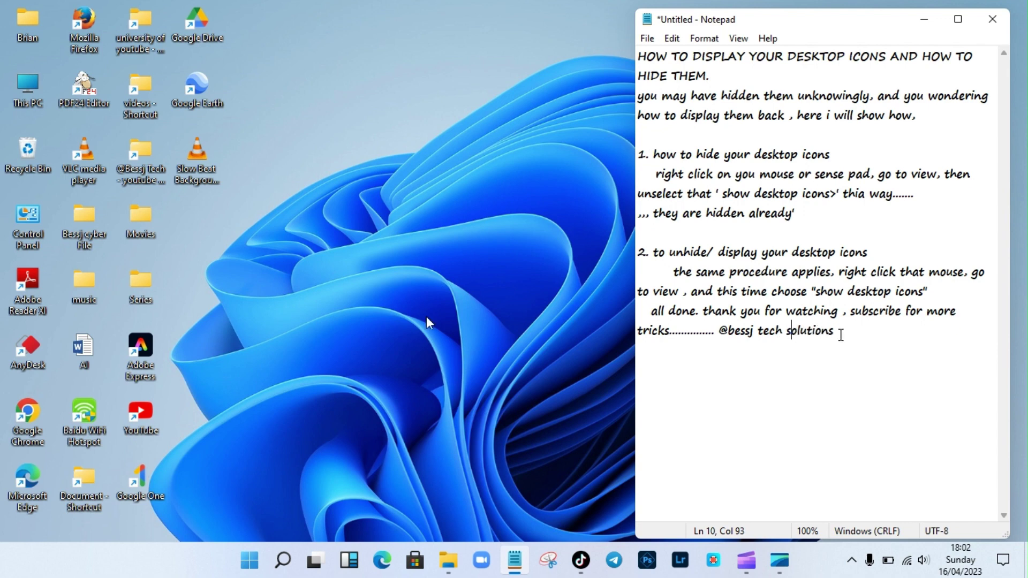
# - Add a final line reading ".................GODD DAY all." below the channel name
pyautogui.click(841, 335)
pyautogui.press('Return')
pyautogui.write('.................GODD ')
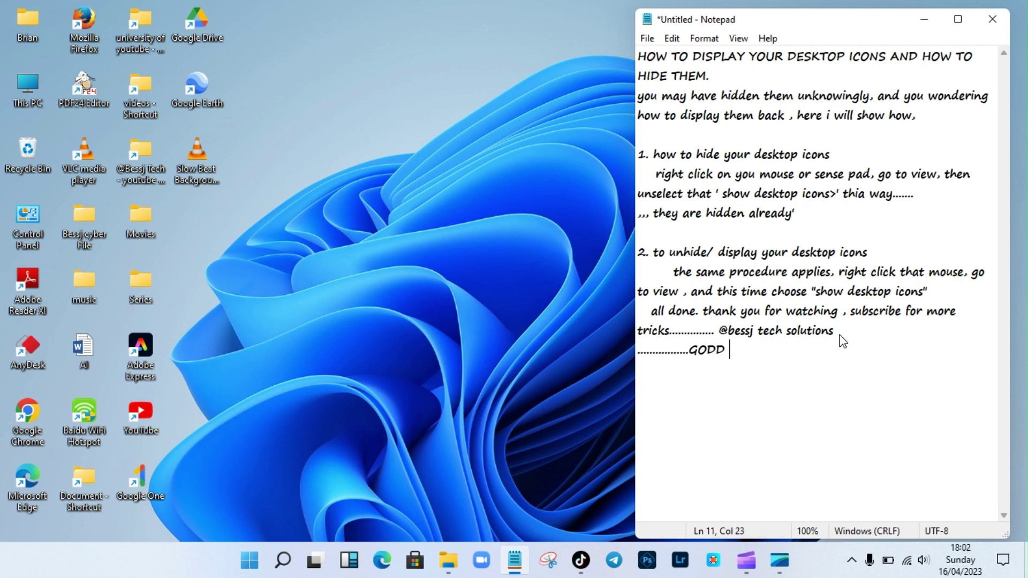
pyautogui.write('DAY all.')
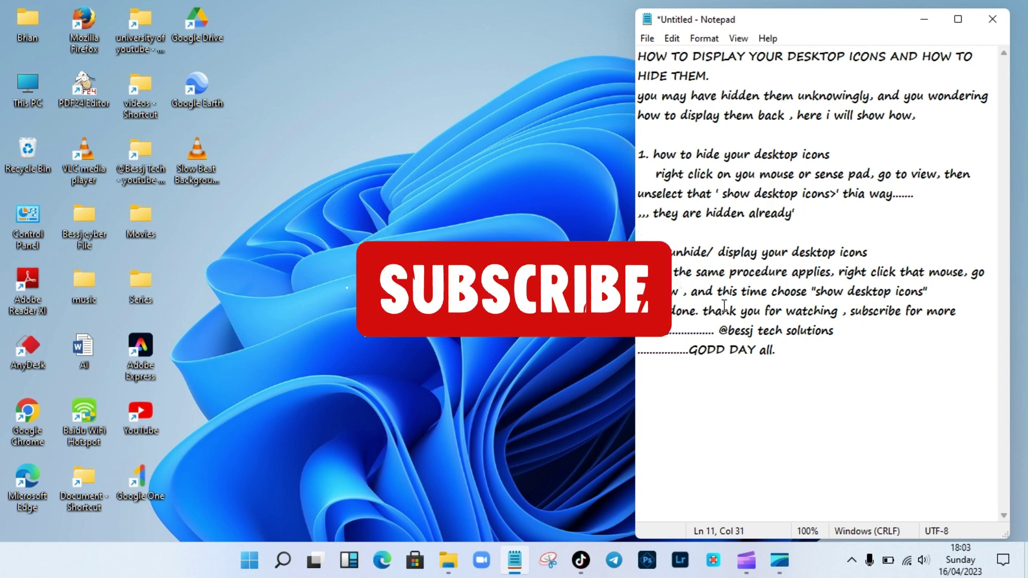